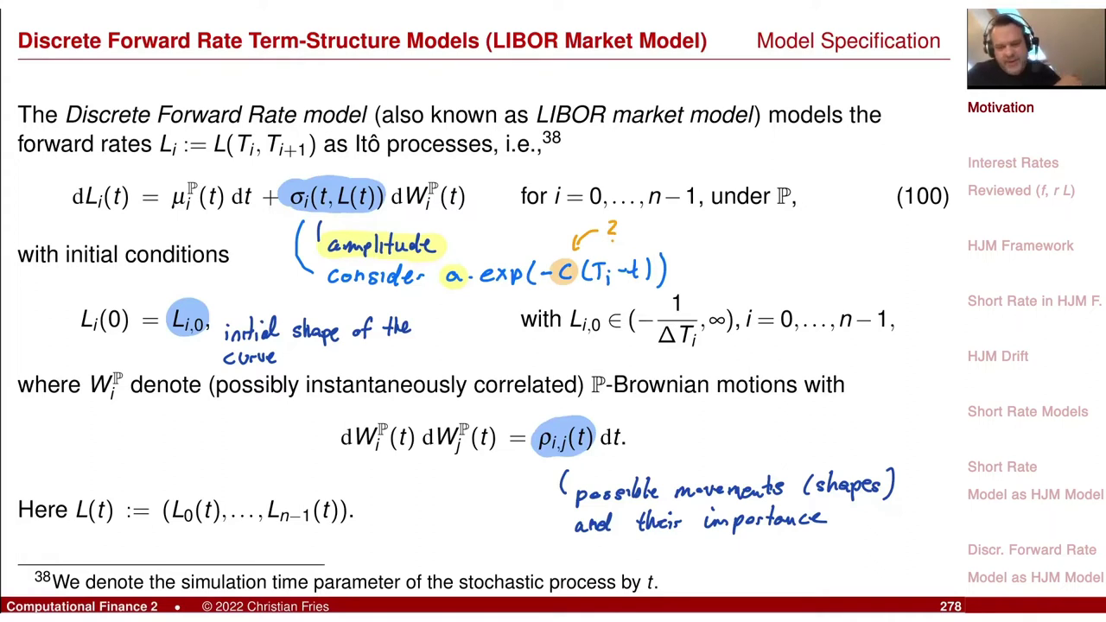
# - Switch from the lecture slide to the LIBOR Market Model Simulation applet
pyautogui.press('super+Tab')
pyautogui.press('super+Tab')
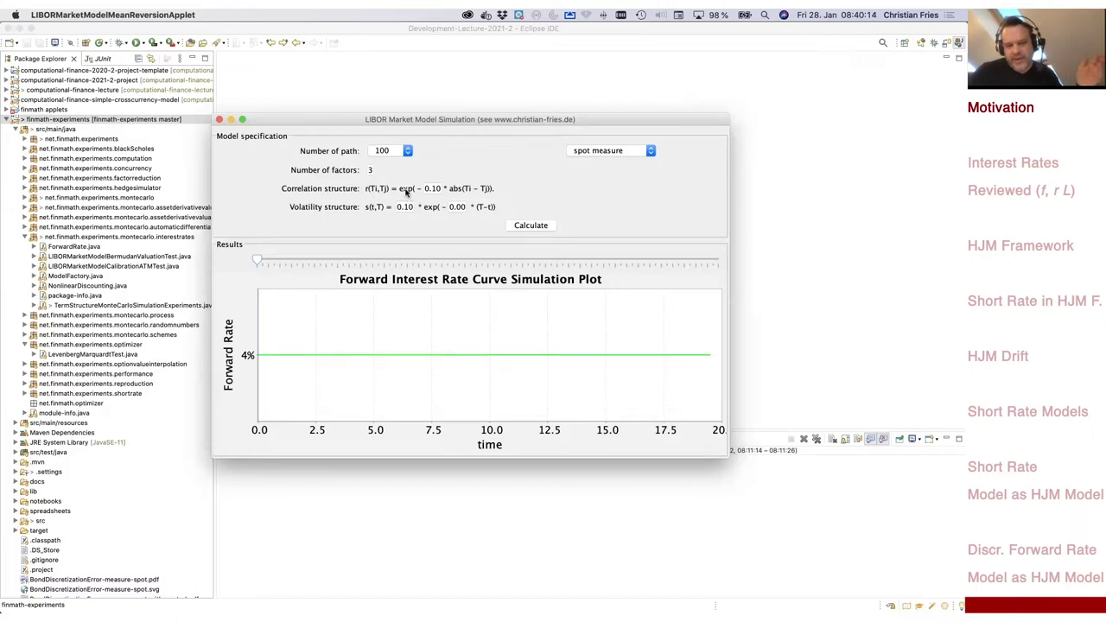
# - Highlight correlation decay 0.10 and volatility decay 0.00, then advance time to reveal the paths
pyautogui.doubleClick(432, 188)
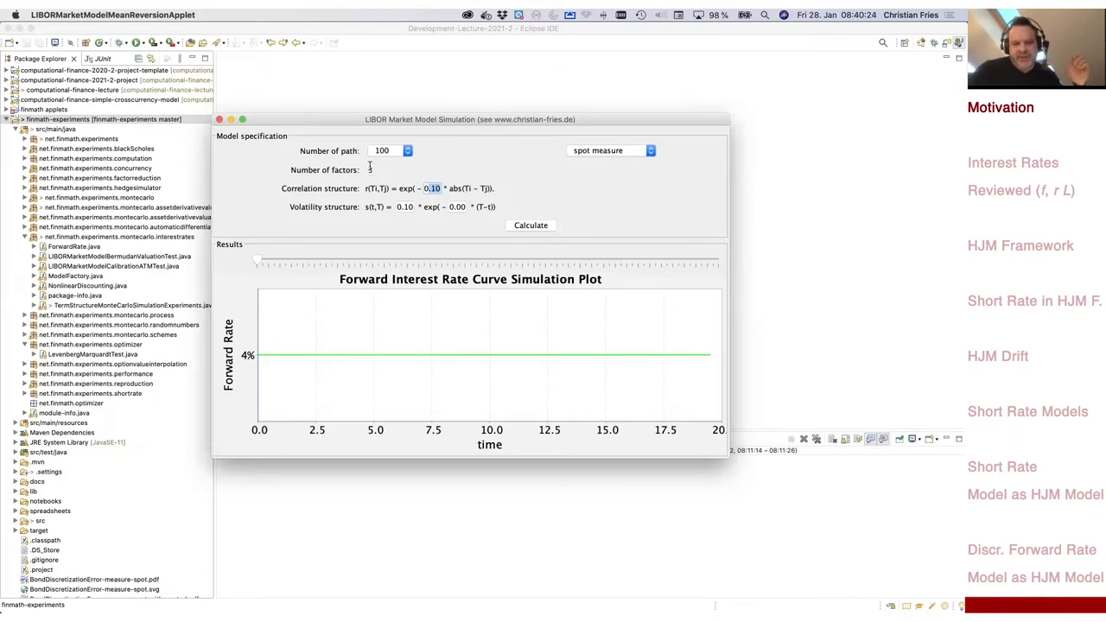
pyautogui.click(465, 196)
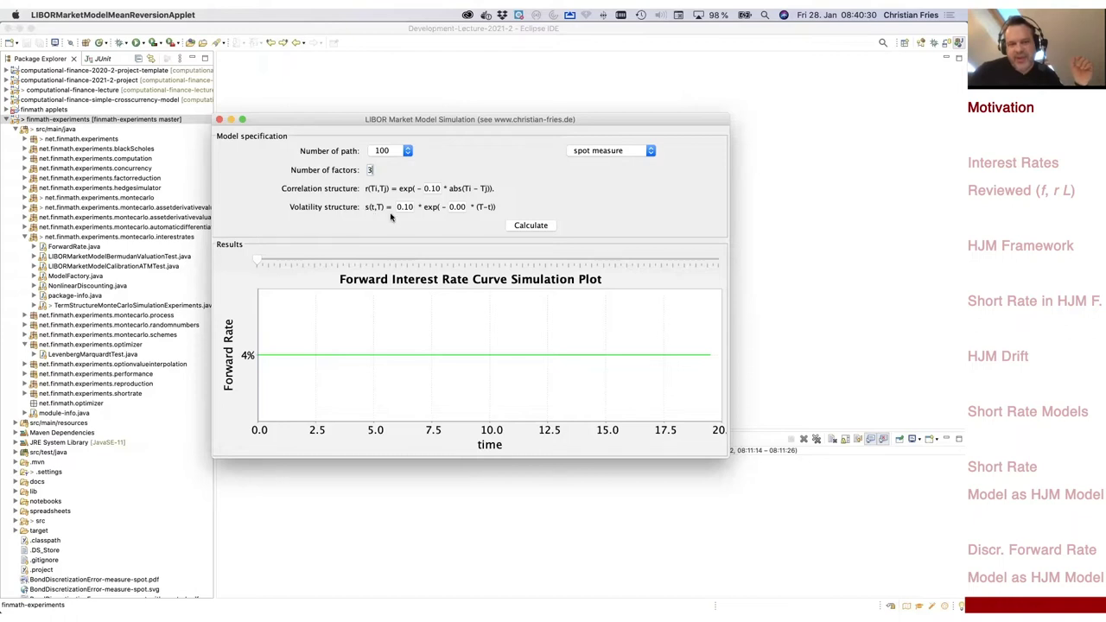
pyautogui.moveTo(395, 208); pyautogui.dragTo(469, 208)
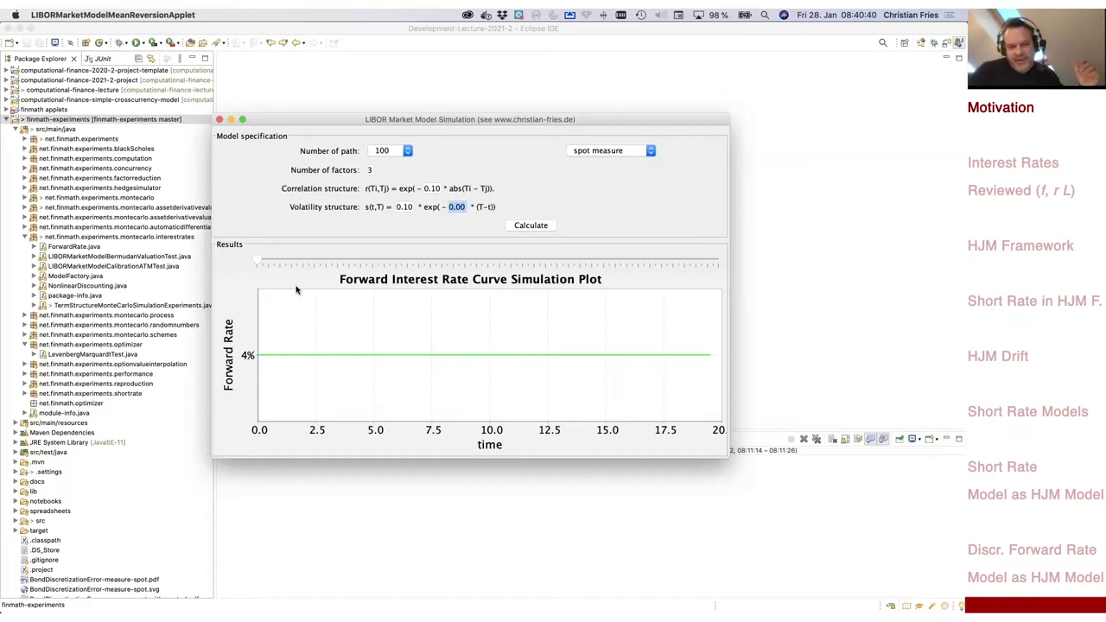
pyautogui.click(256, 261)
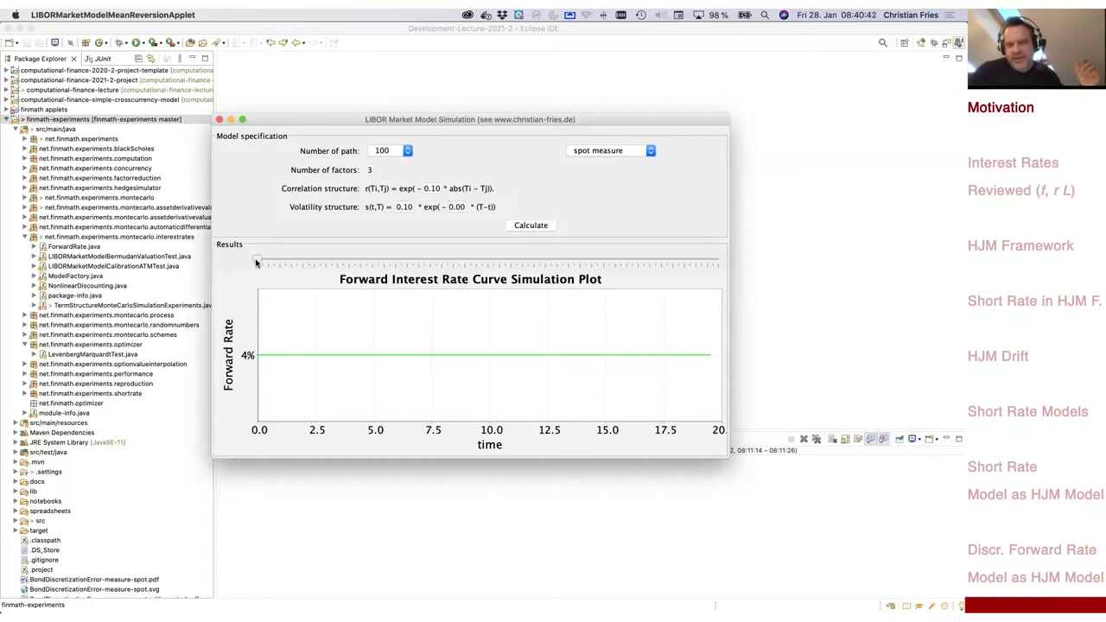
pyautogui.moveTo(256, 261); pyautogui.dragTo(296, 261)
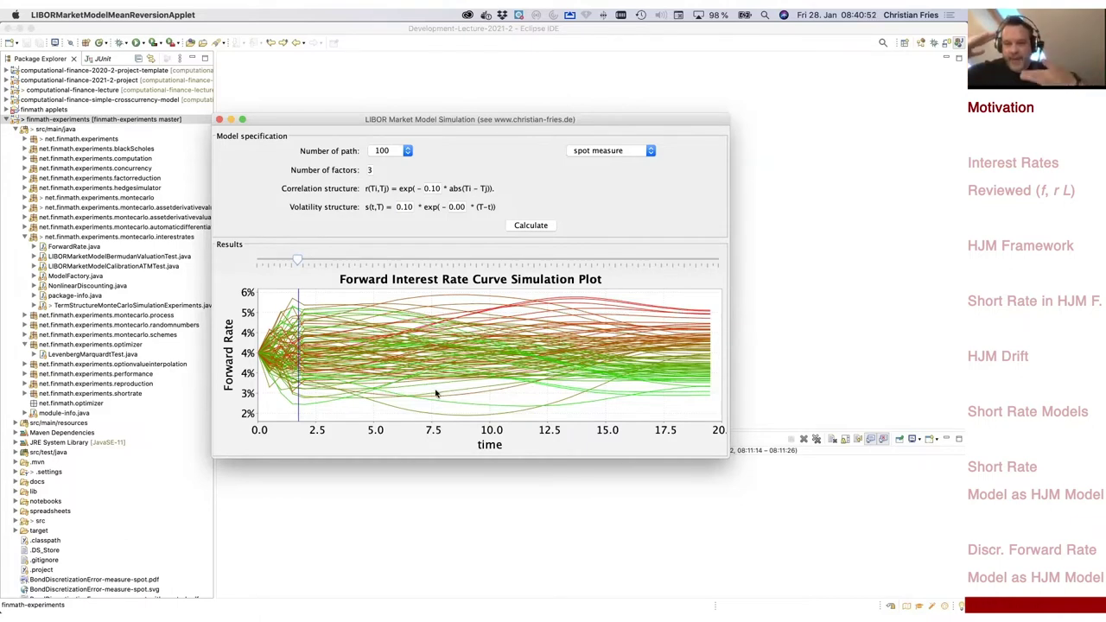
# - Rerun the simulation with the number of factors set to 1
pyautogui.click(371, 170)
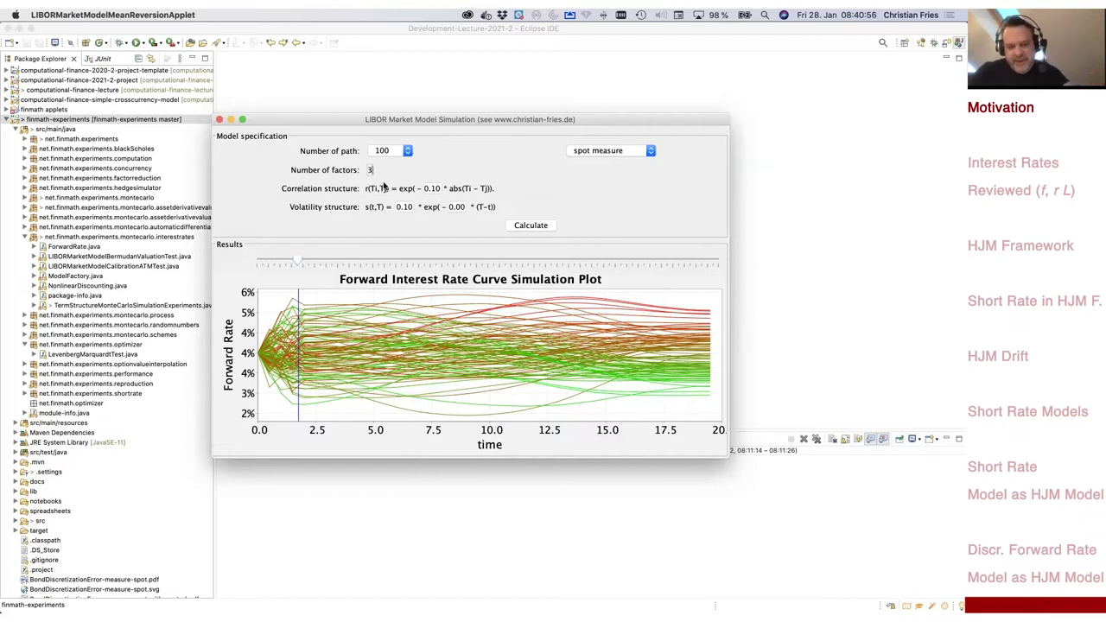
pyautogui.press('BackSpace')
pyautogui.write('1')
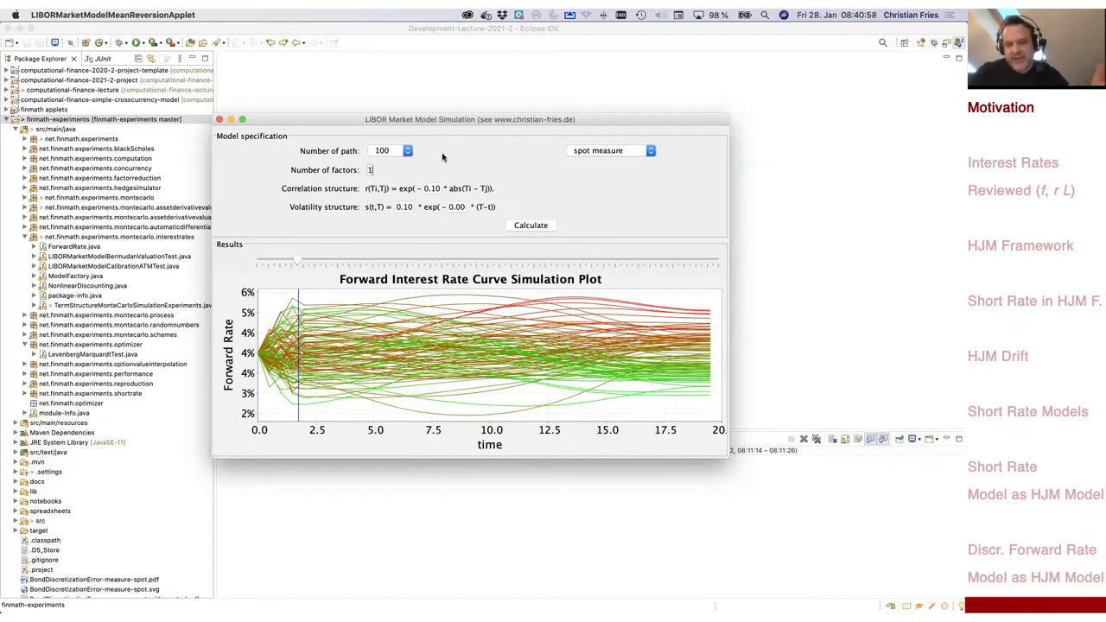
pyautogui.click(521, 226)
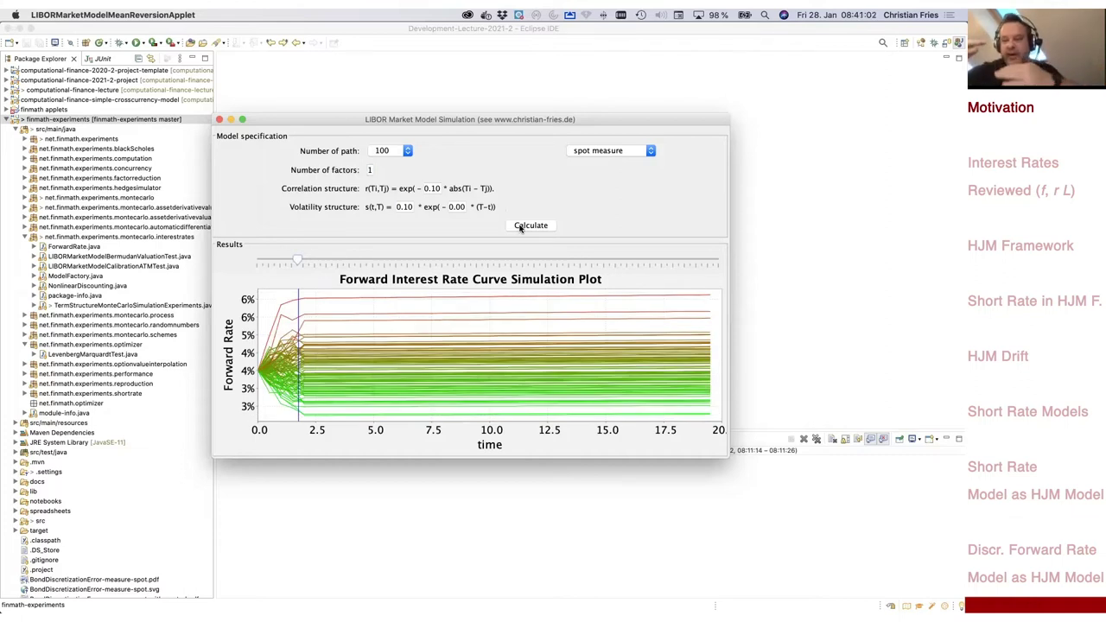
# - Rerun the simulation with the number of factors set to 2
pyautogui.click(370, 169)
pyautogui.press('BackSpace')
pyautogui.write('2')
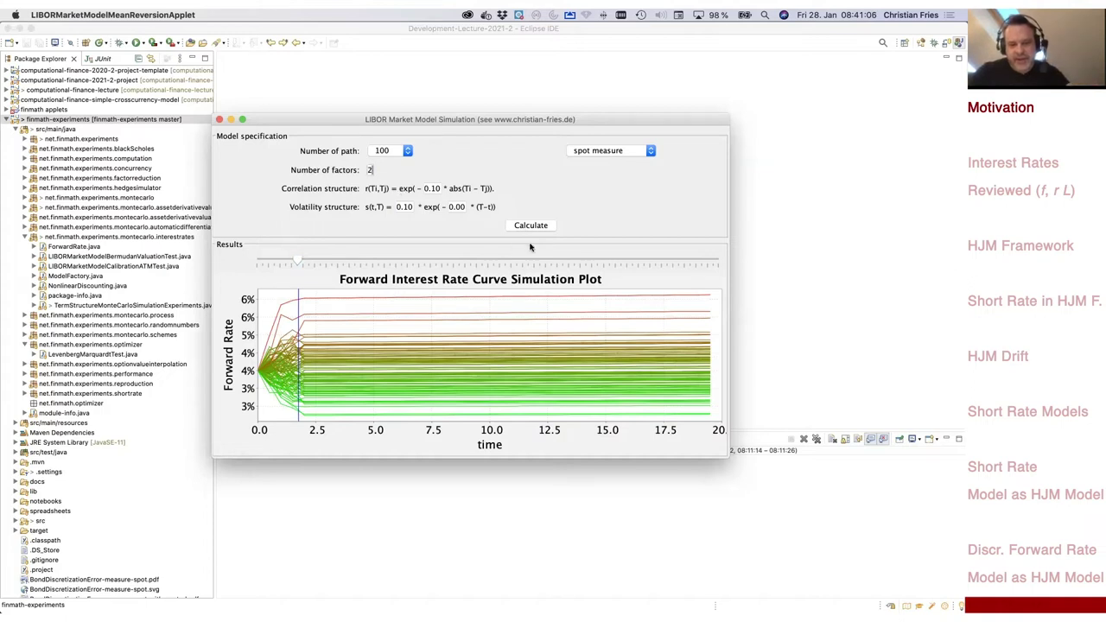
pyautogui.click(540, 227)
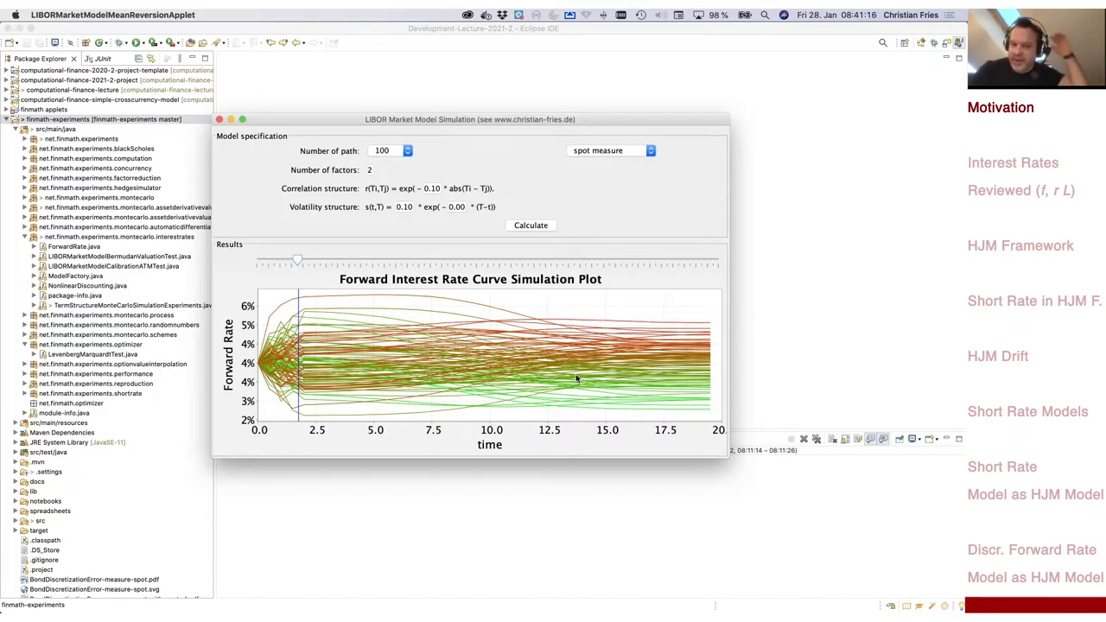
# - Rerun the simulation with correlation decay changed to 0.20
pyautogui.click(438, 188)
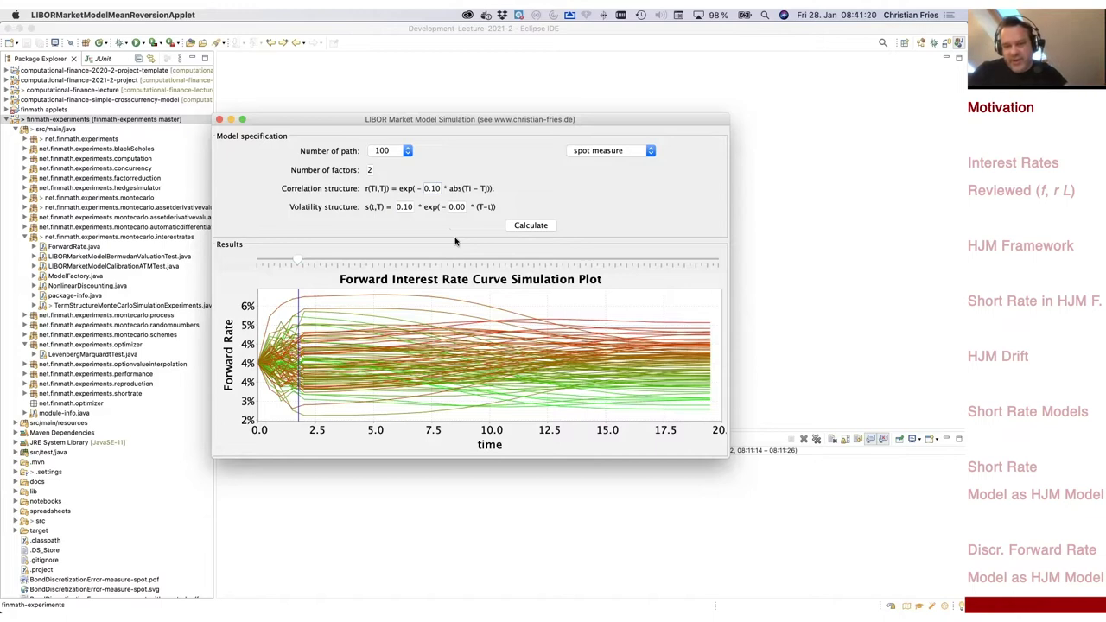
pyautogui.press('BackSpace')
pyautogui.write('2')
pyautogui.click(527, 227)
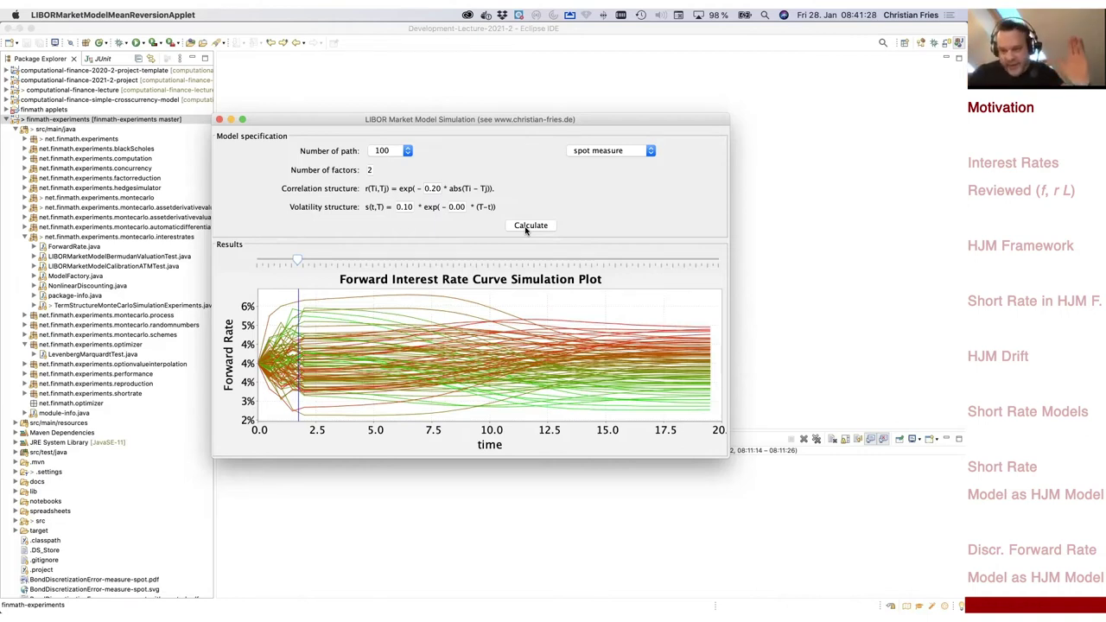
# - Recalculate with 3 factors and correlation decay restored to 0.10
pyautogui.click(381, 179)
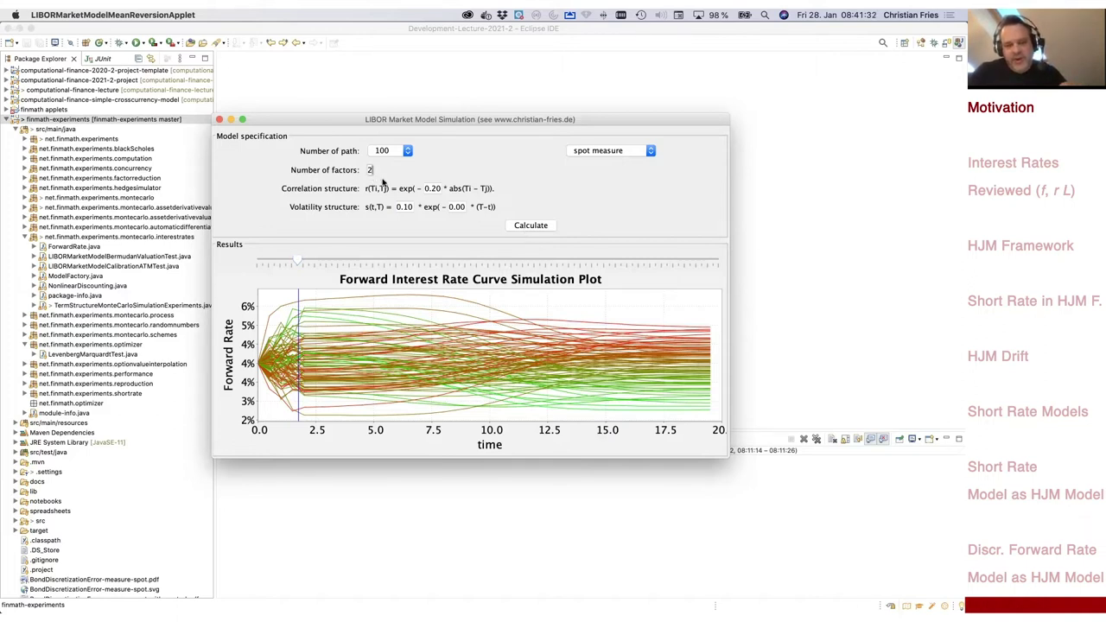
pyautogui.press('BackSpace')
pyautogui.write('3')
pyautogui.click(438, 187)
pyautogui.press('BackSpace')
pyautogui.write('1')
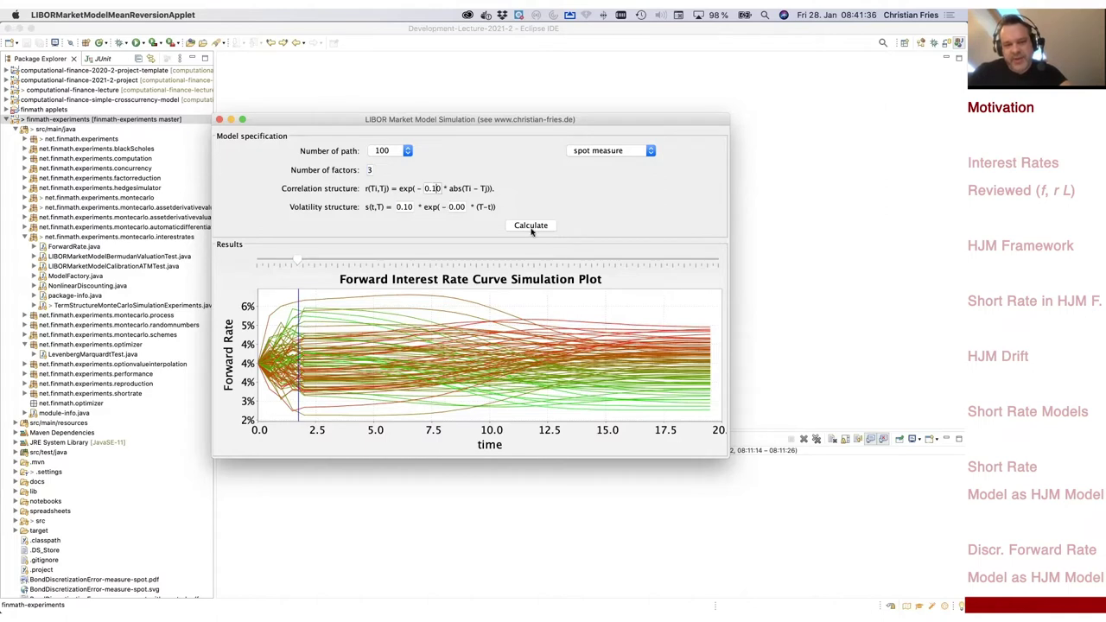
pyautogui.click(536, 226)
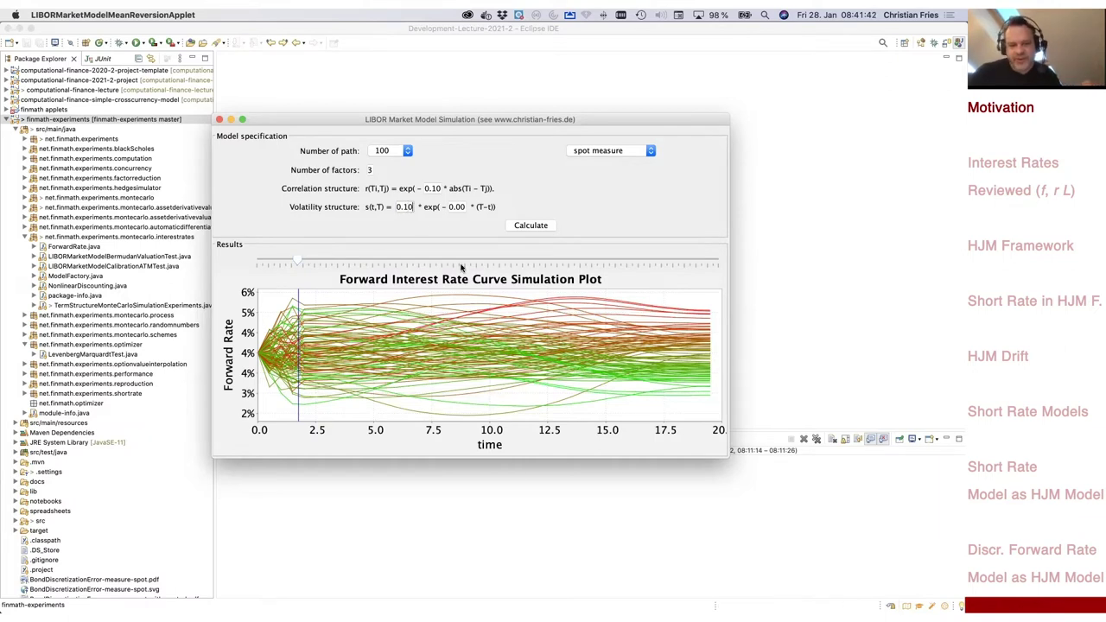
# - Recalculate with volatility 0.05 and advance the time slider to about 8 years
pyautogui.press('BackSpace')
pyautogui.press('BackSpace')
pyautogui.write('05')
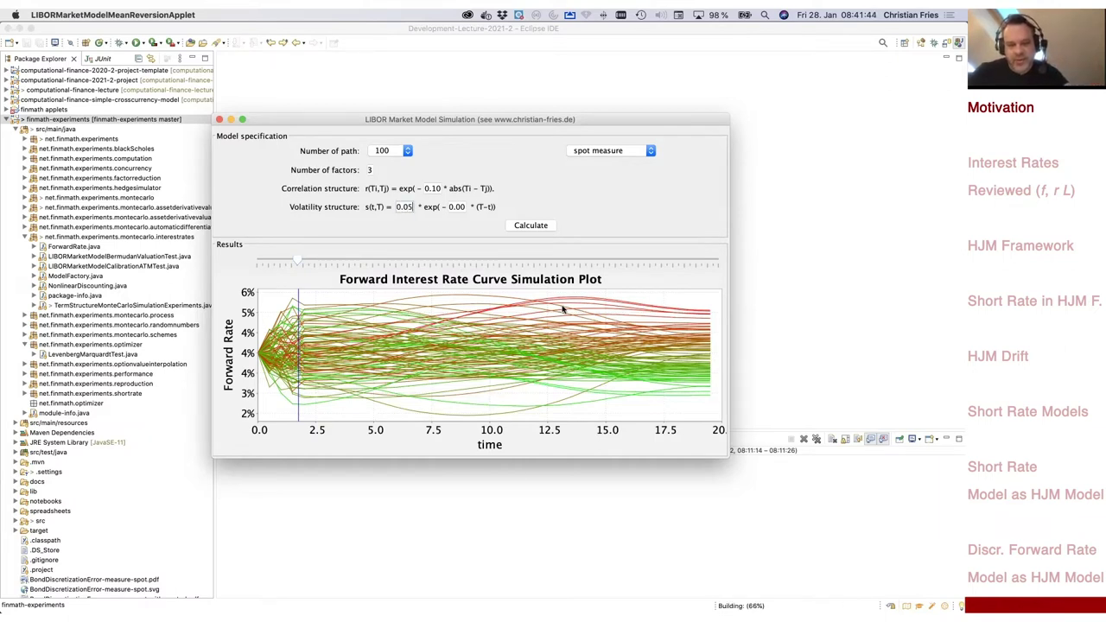
pyautogui.click(543, 228)
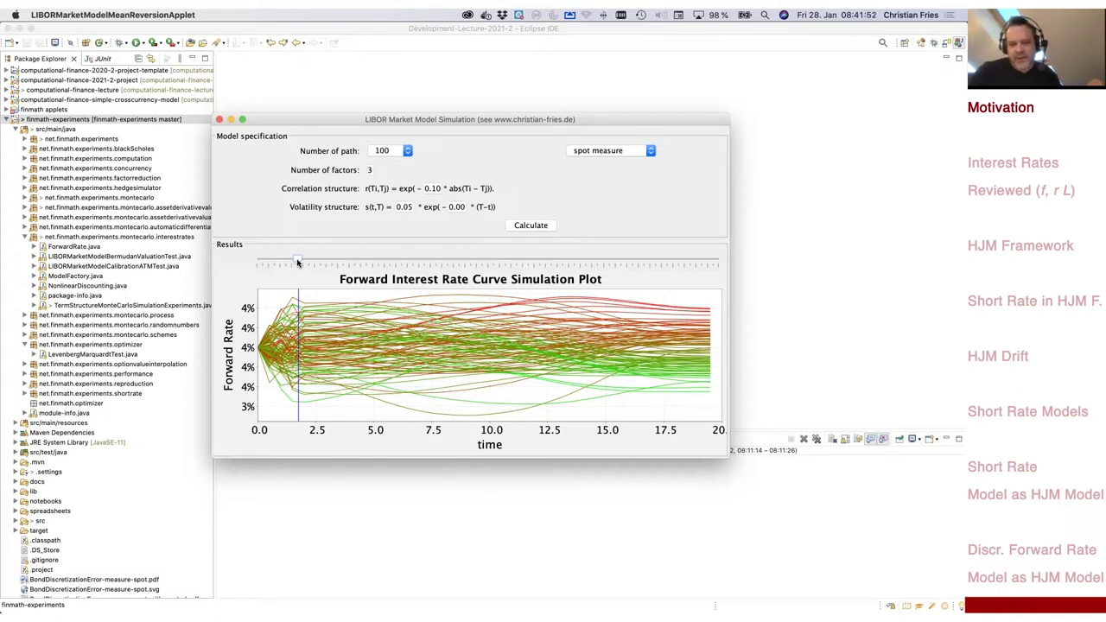
pyautogui.moveTo(297, 262); pyautogui.dragTo(443, 270)
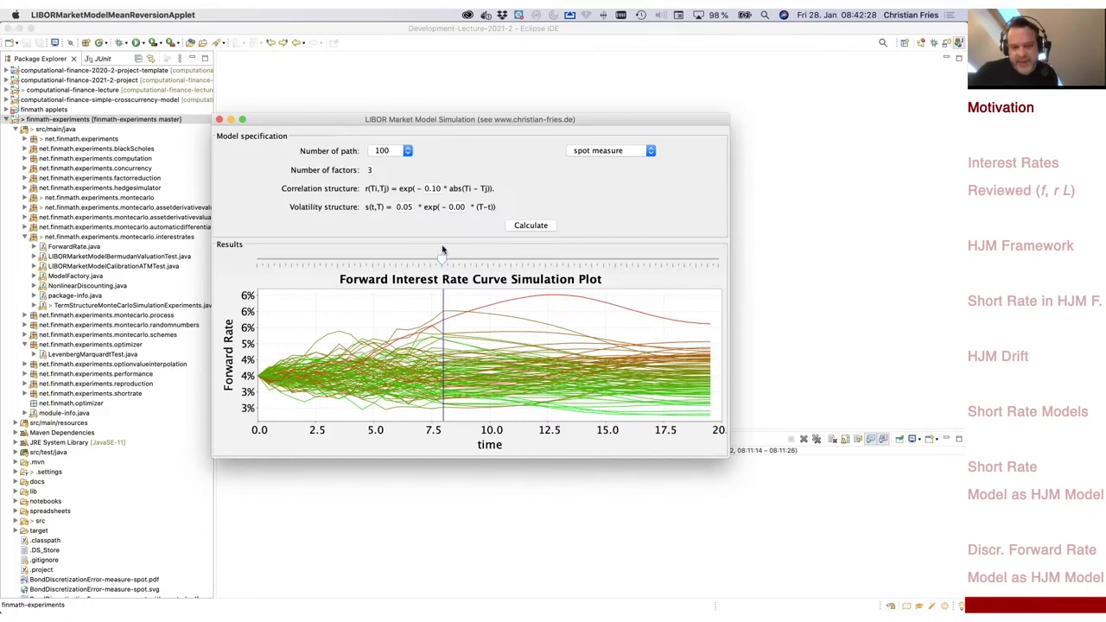
# - Advance the Results time slider to about 19 years, near the 20-year horizon
pyautogui.moveTo(442, 260); pyautogui.dragTo(468, 265)
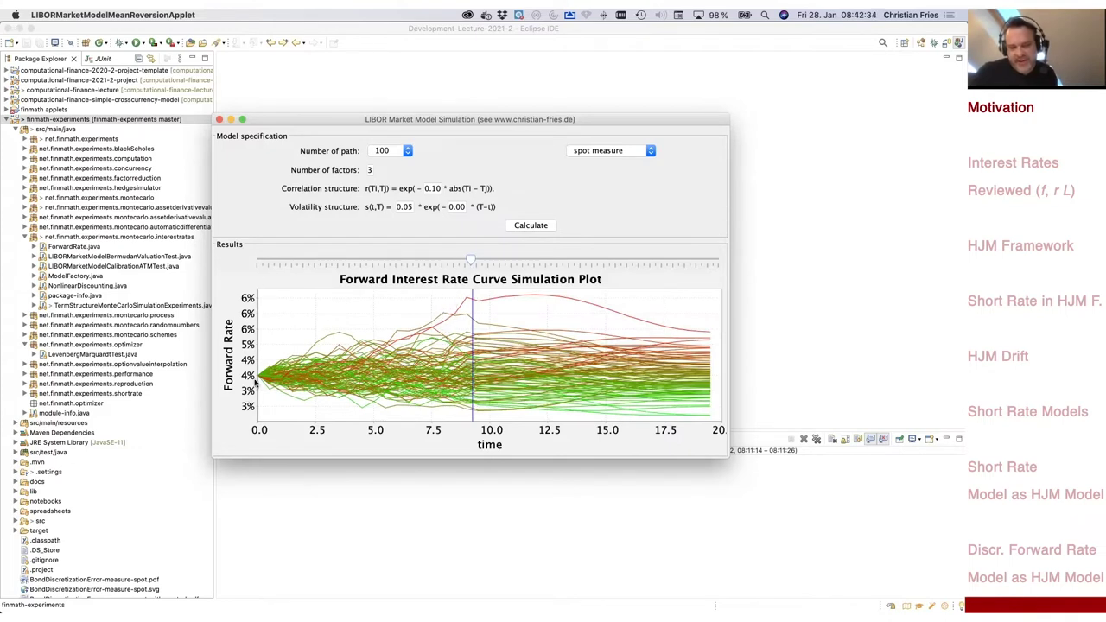
pyautogui.moveTo(473, 260); pyautogui.dragTo(692, 260)
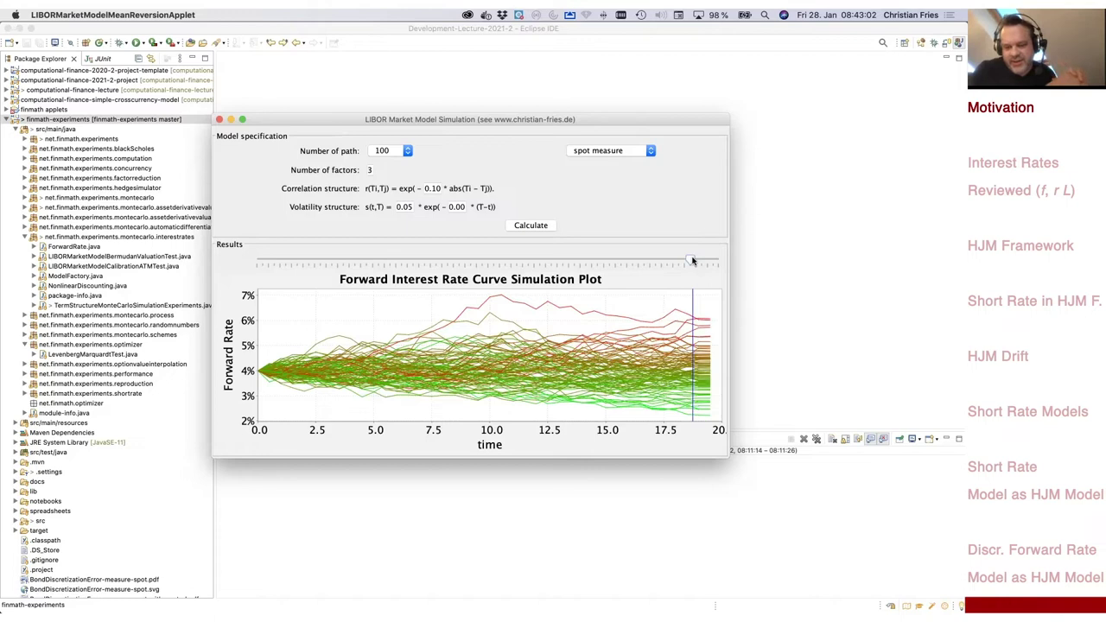
pyautogui.moveTo(692, 260); pyautogui.dragTo(703, 258)
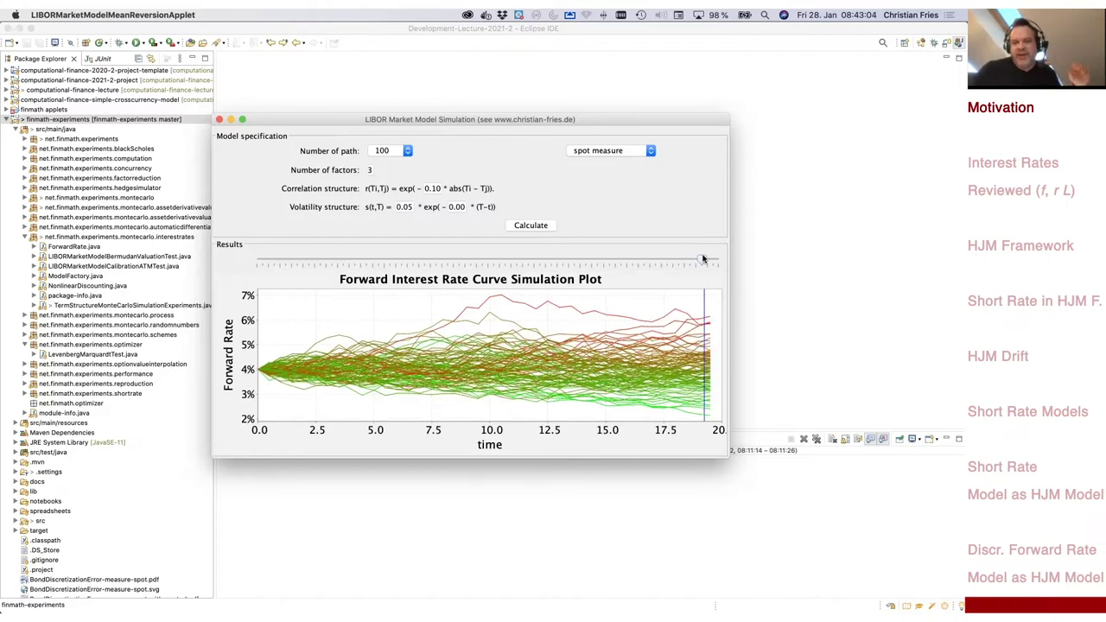